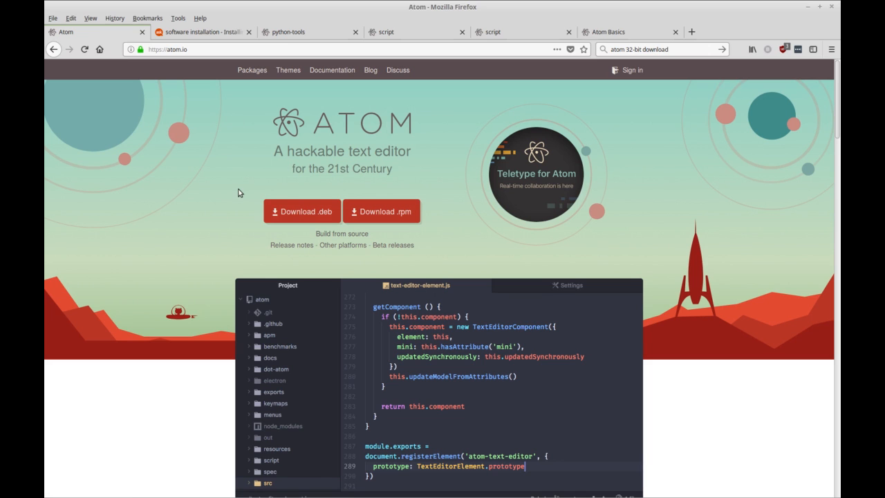
- Show the Ask Ubuntu answer on installing Atom on 32-bit Ubuntu, and place the Terminal window beside its commands
click(203, 33)
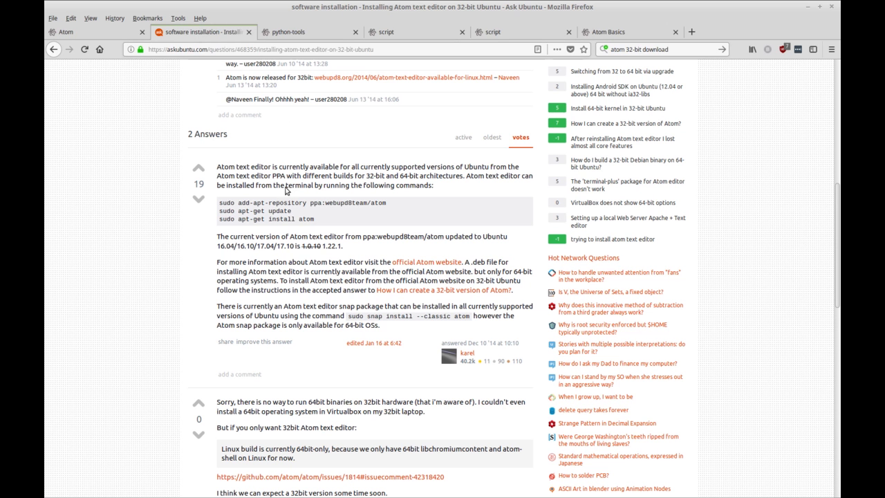
mouse_move(353, 3)
click(255, 6)
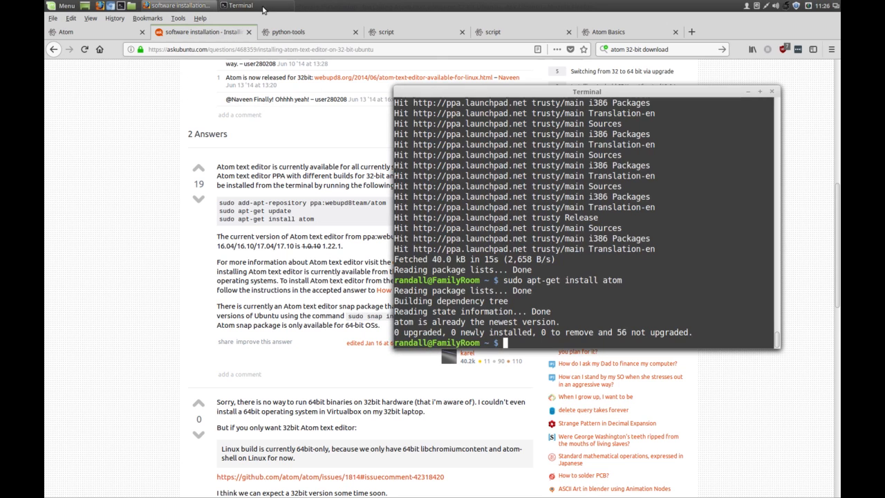
drag(533, 92, 559, 79)
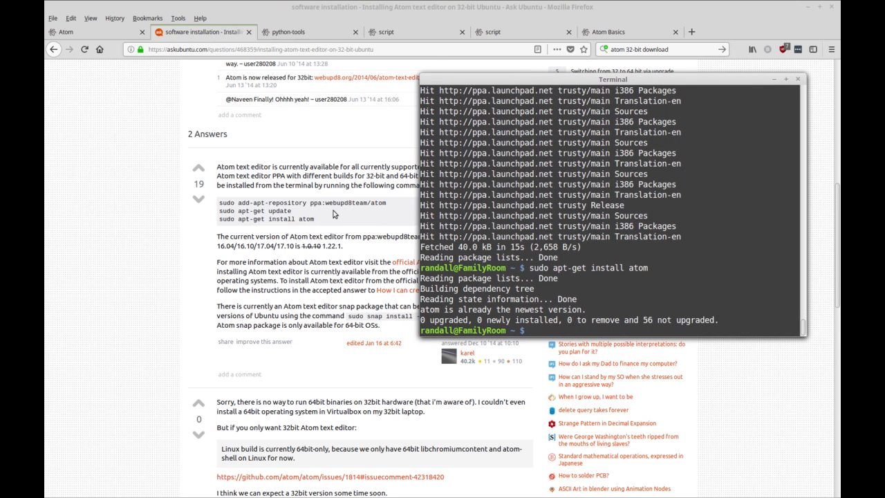
- Copy the sudo add-apt-repository ppa:webupd8team/atom command from the answer, run it in the Terminal and accept adding the PPA
click(221, 203)
triple_click(398, 202)
right_click(379, 202)
click(387, 210)
key(alt+Tab)
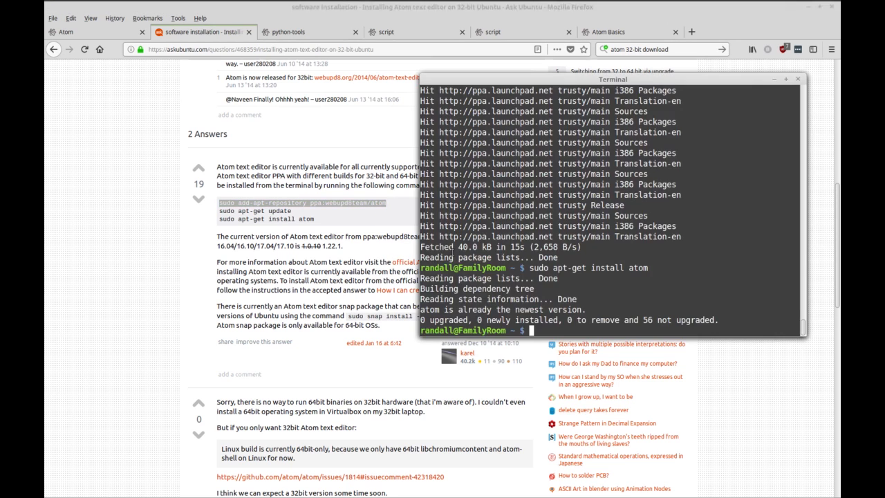
right_click(553, 332)
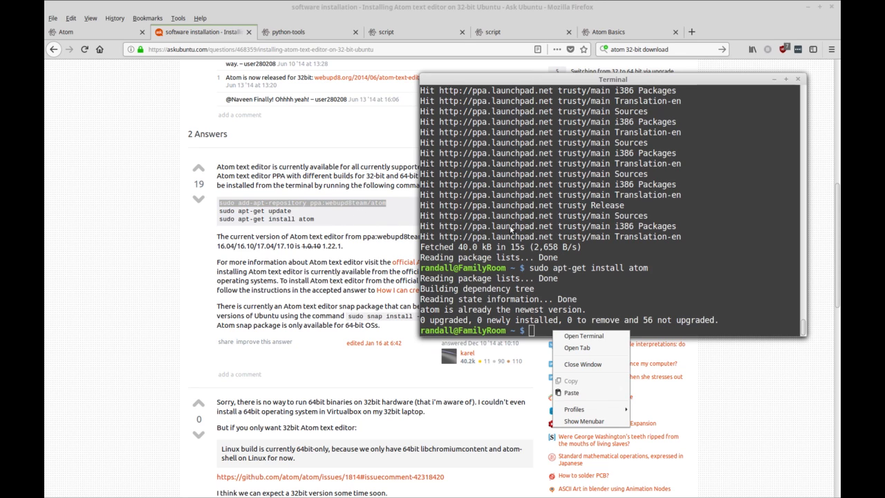
click(586, 392)
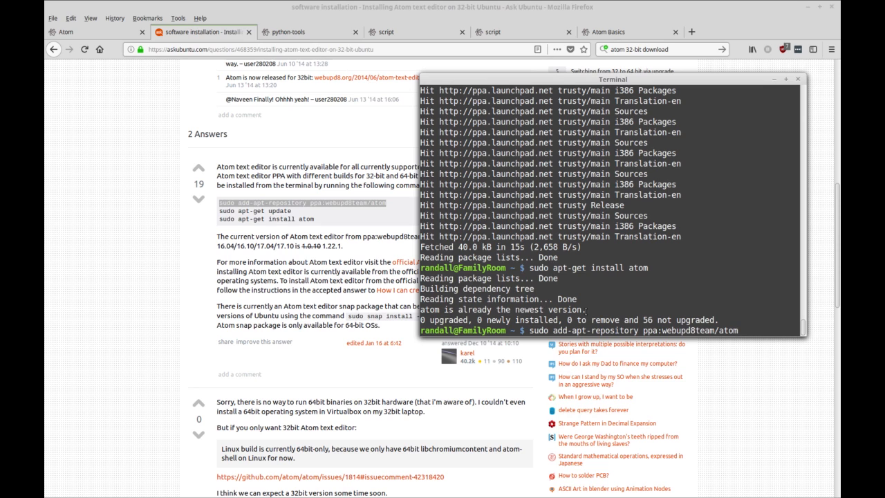
key(Return)
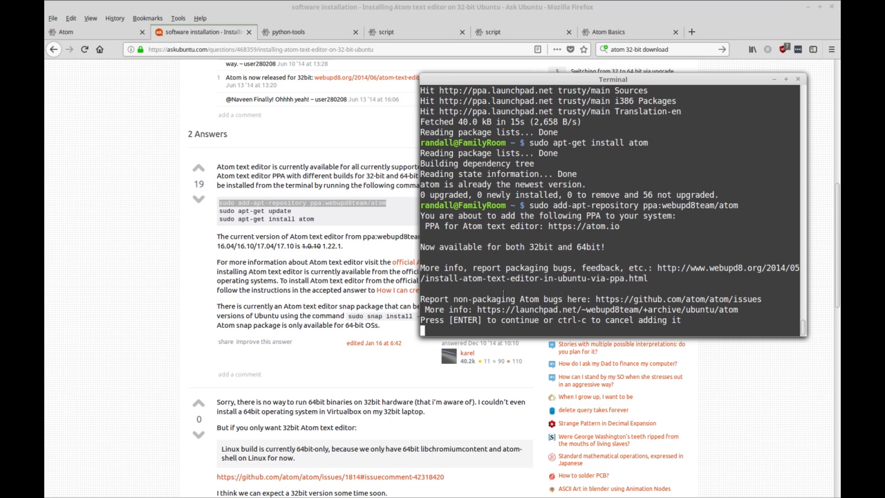
key(Return)
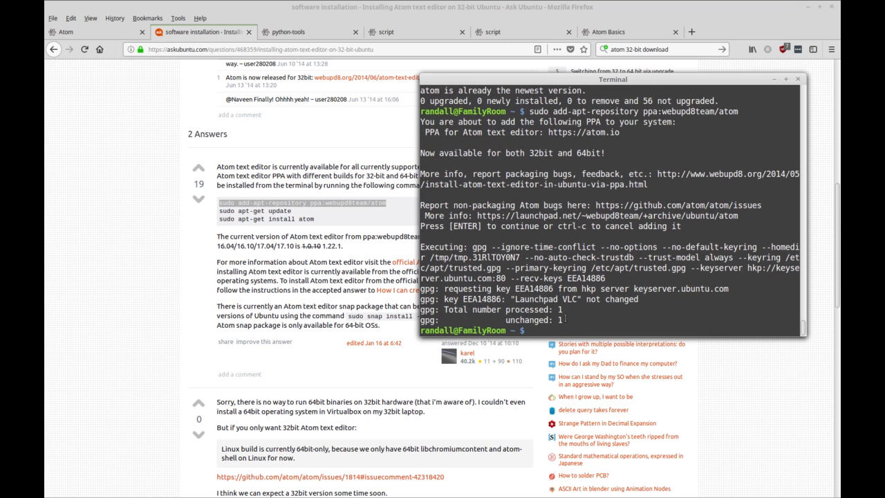
drag(568, 319, 509, 313)
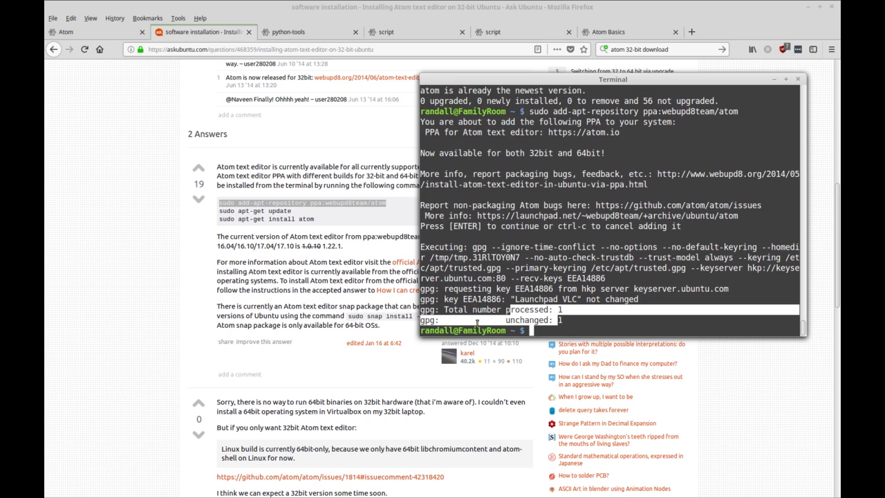
- Copy the sudo apt-get update command from the Ask Ubuntu answer and run it in the Terminal
click(245, 214)
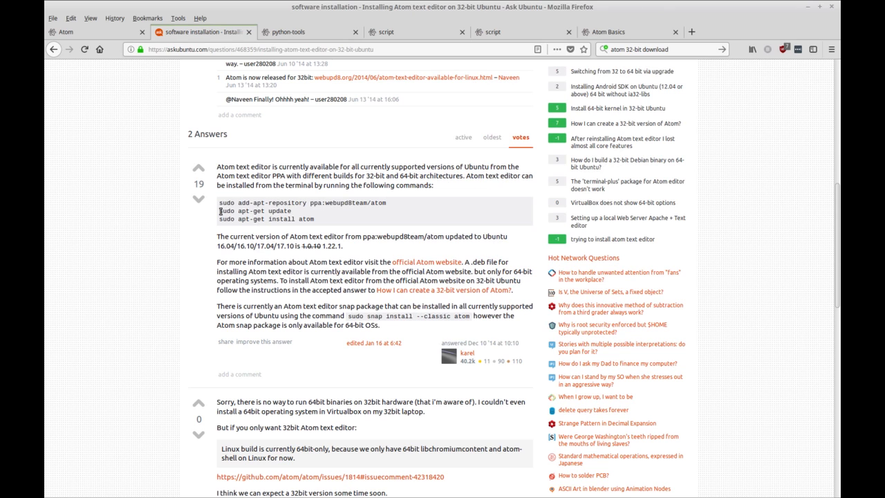
drag(220, 213, 290, 215)
right_click(289, 216)
click(302, 218)
mouse_move(406, 4)
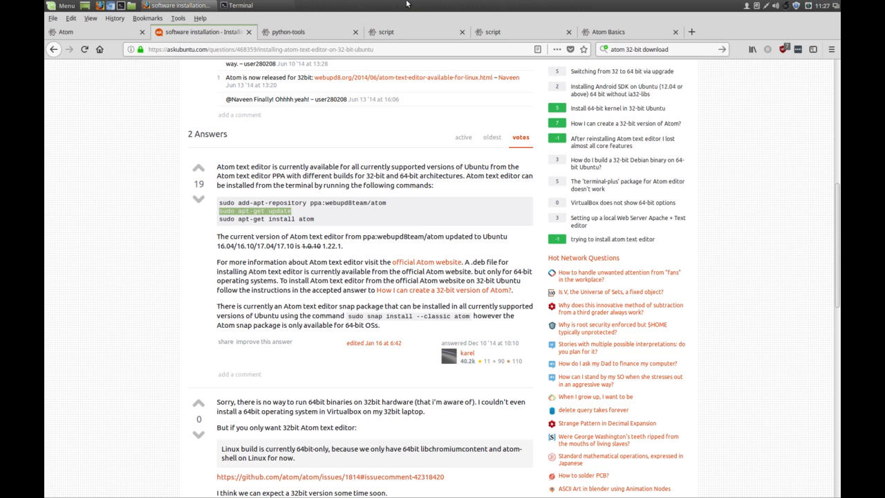
click(295, 8)
right_click(576, 317)
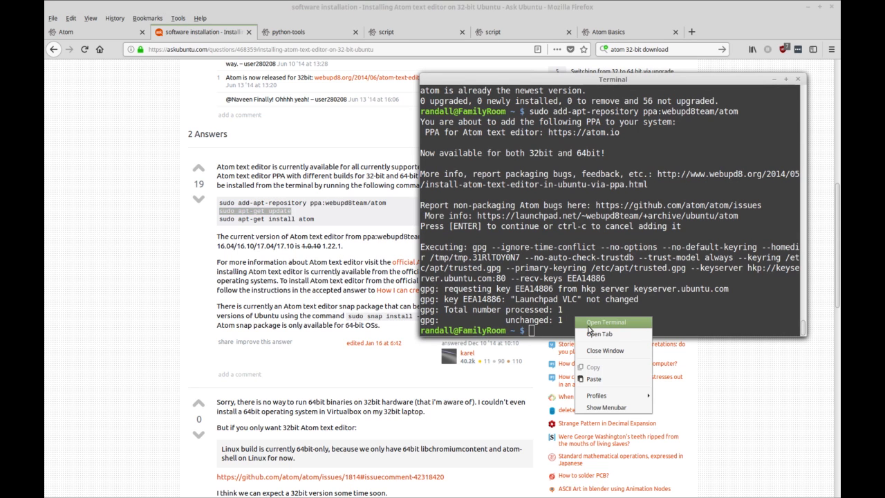
click(594, 379)
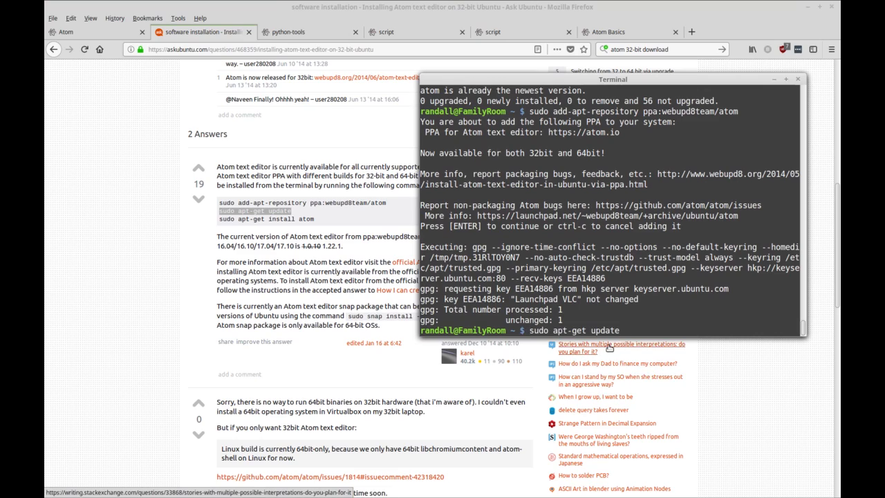
key(Return)
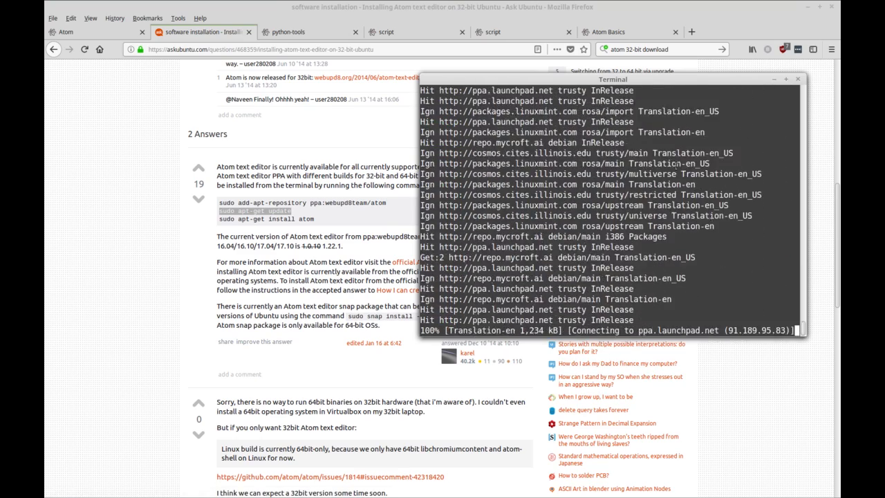
- Copy the sudo apt-get install atom command from the answer and run it in the Terminal once the package update finishes
click(217, 221)
drag(218, 219, 314, 219)
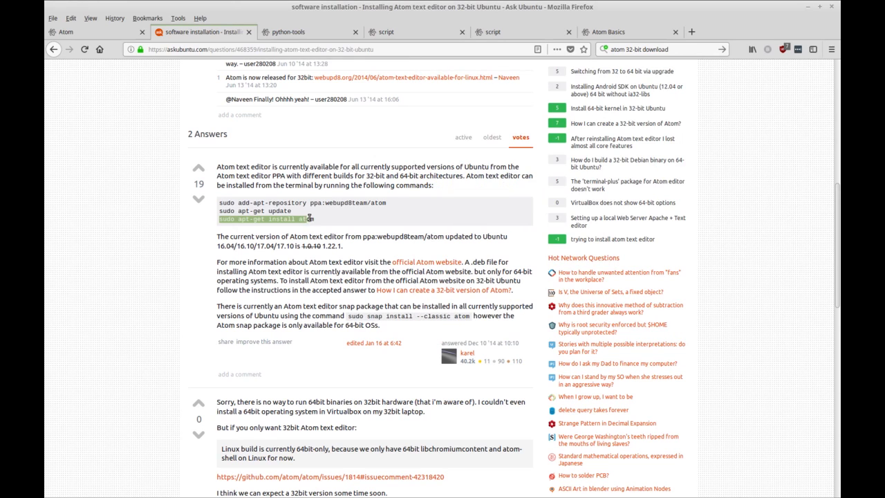
right_click(307, 222)
click(311, 228)
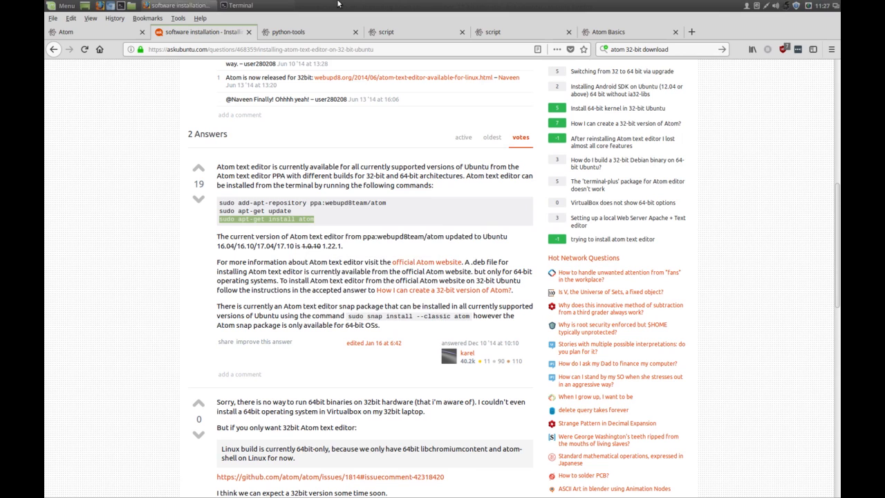
click(259, 10)
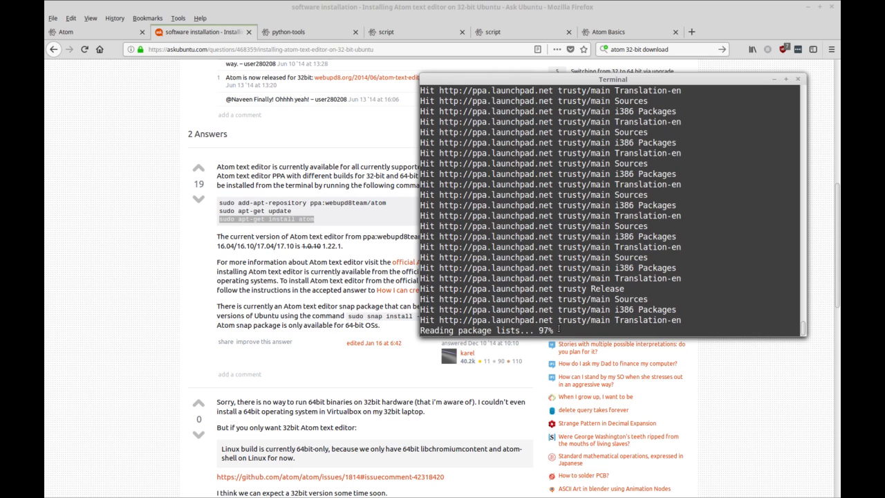
right_click(558, 329)
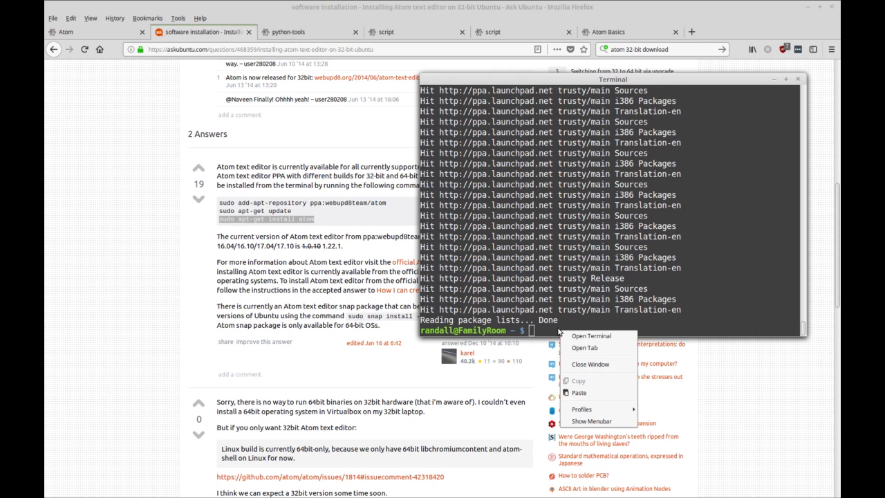
click(595, 389)
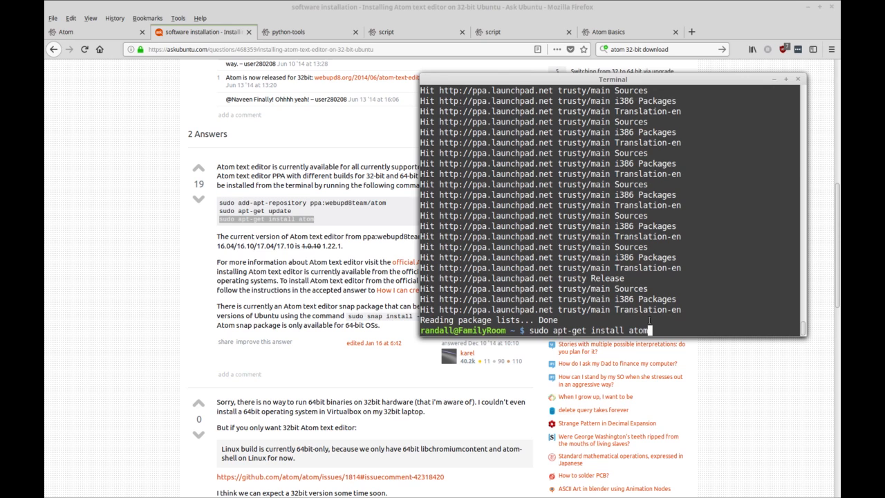
key(Return)
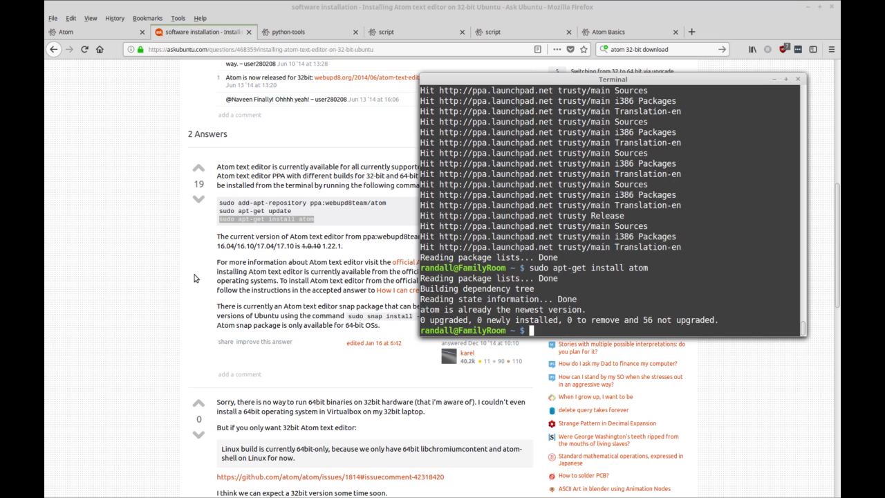
- Launch Atom from the Accessories applications, switch to its window and show the test.py file for editing
click(295, 38)
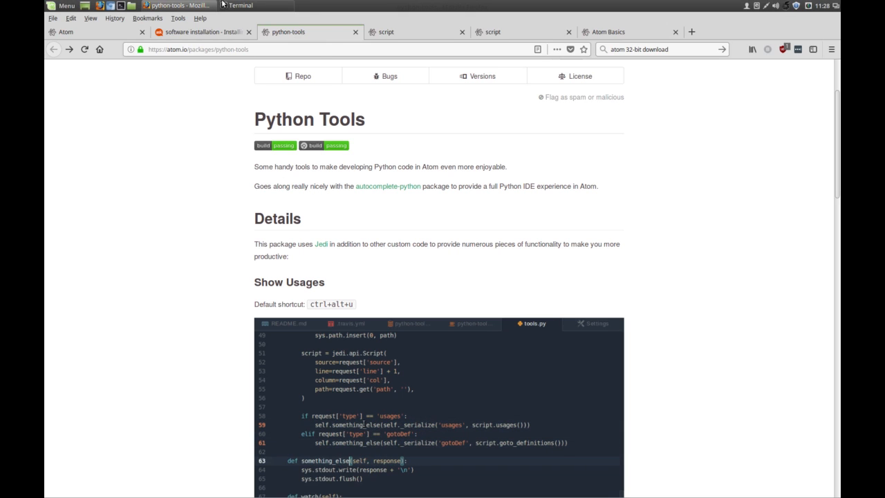
click(64, 5)
click(143, 437)
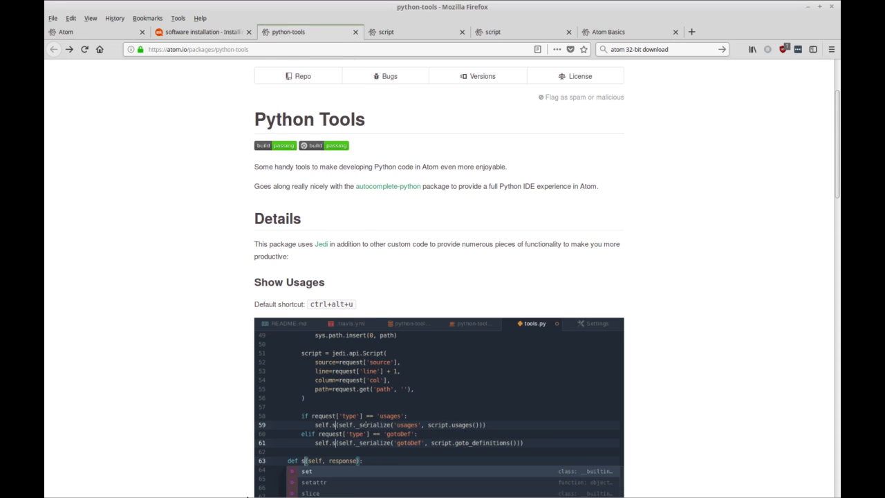
mouse_move(347, 493)
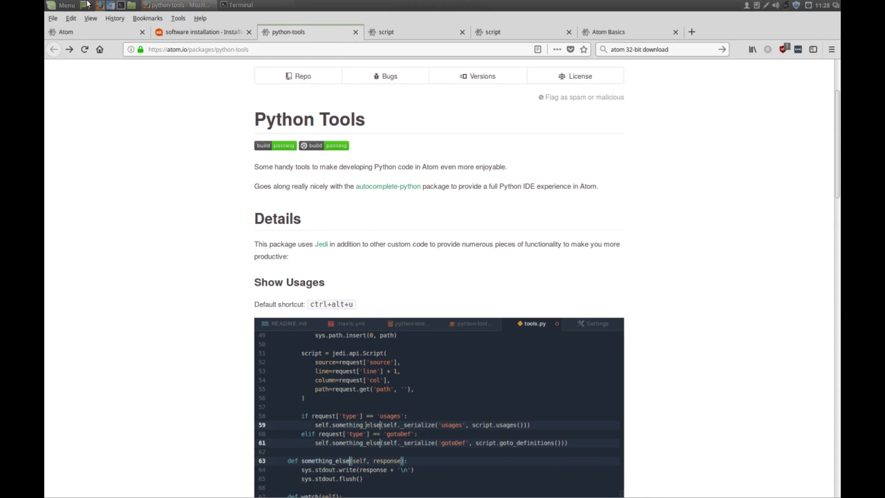
click(71, 5)
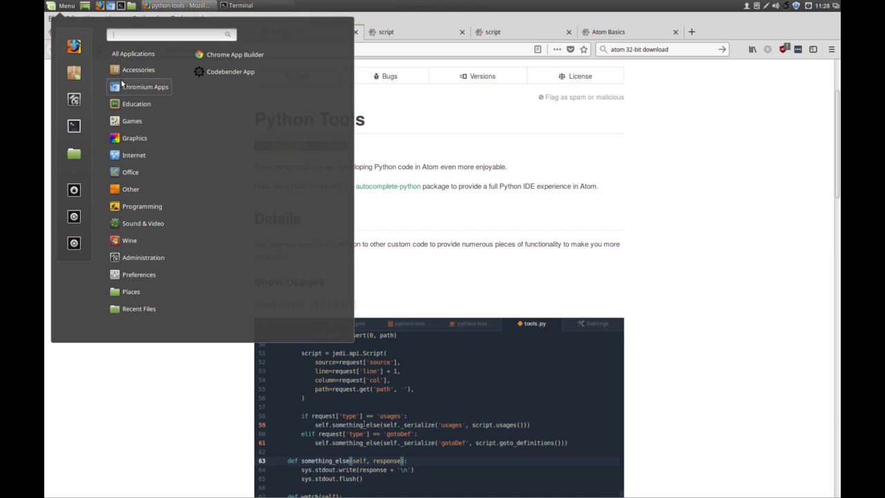
mouse_move(125, 88)
mouse_move(132, 70)
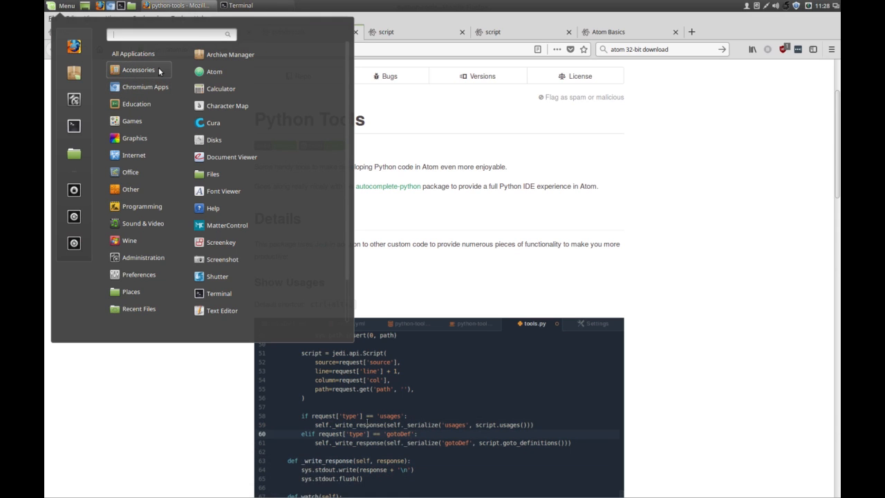
click(201, 73)
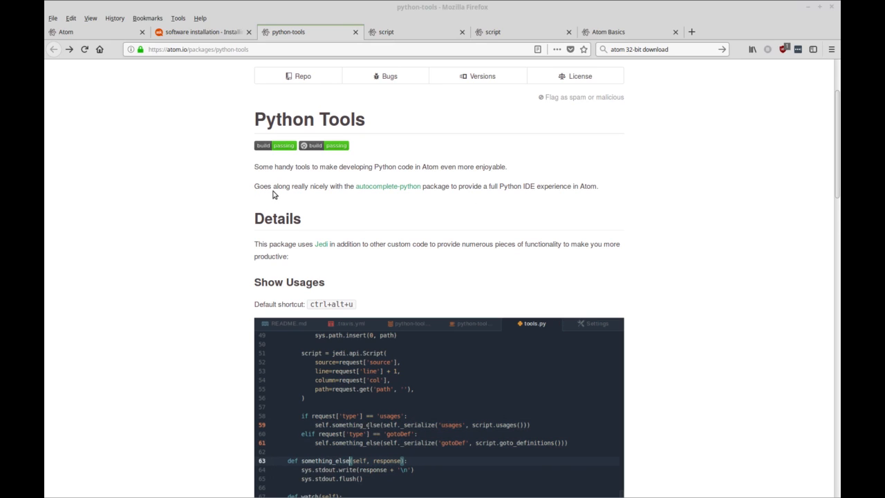
key(alt+Tab)
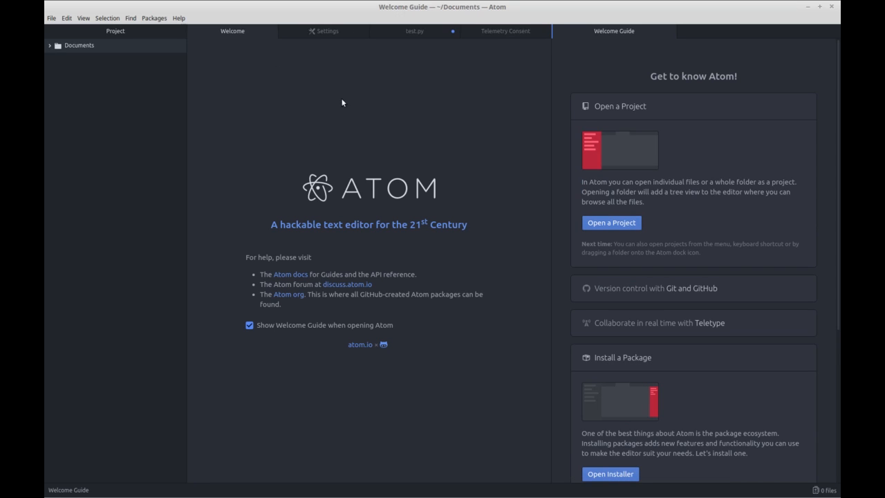
click(406, 28)
click(309, 65)
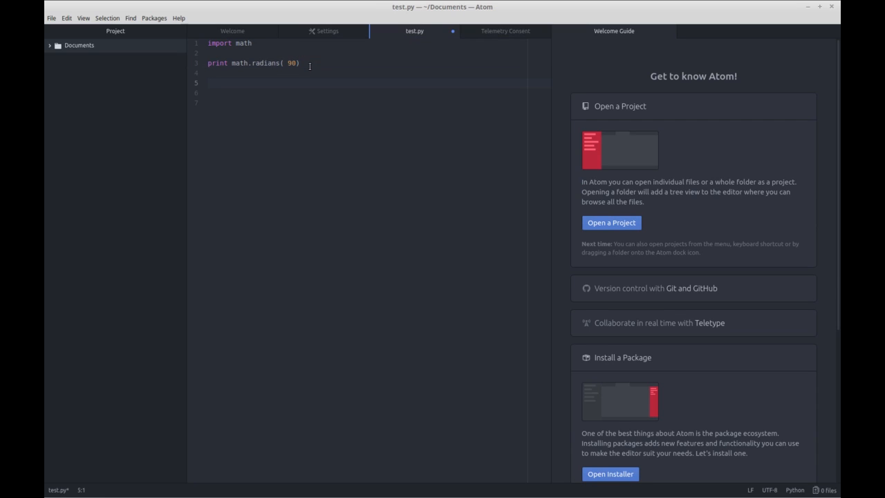
- Try module autocompletion on line 5 of test.py by entering "import math", and clear the line again
text(import)
key(BackSpace)
text(t)
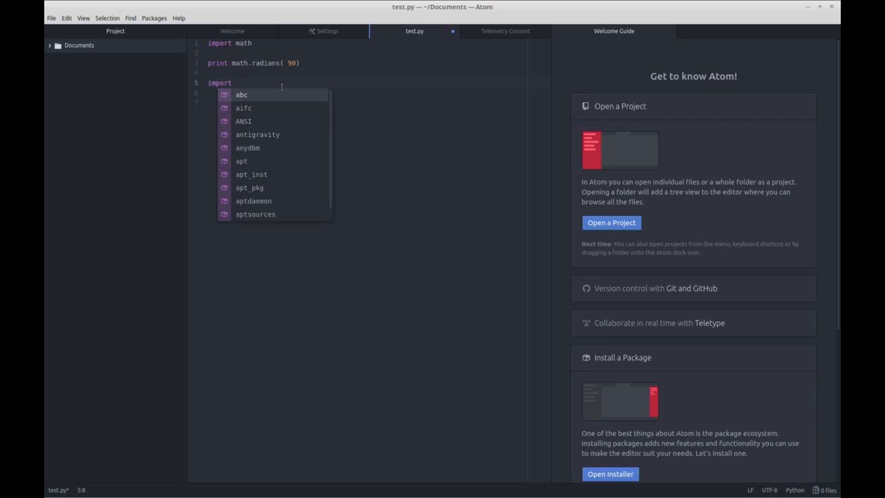
text(m)
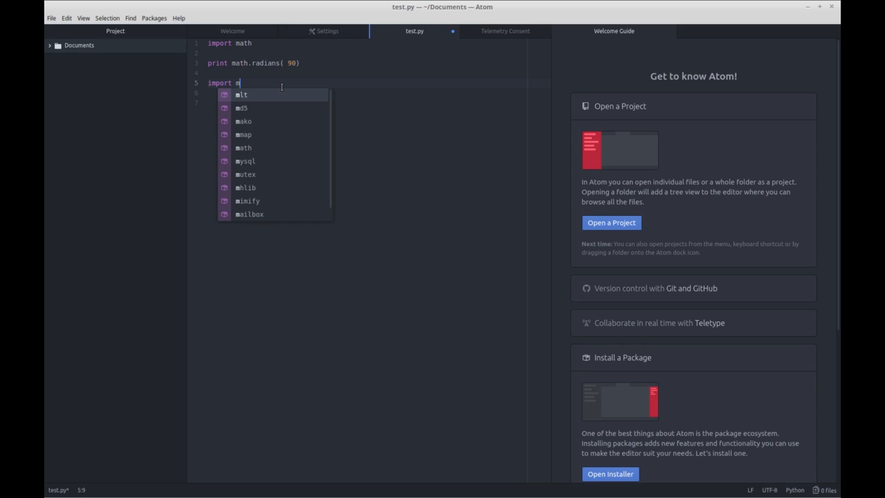
text(at)
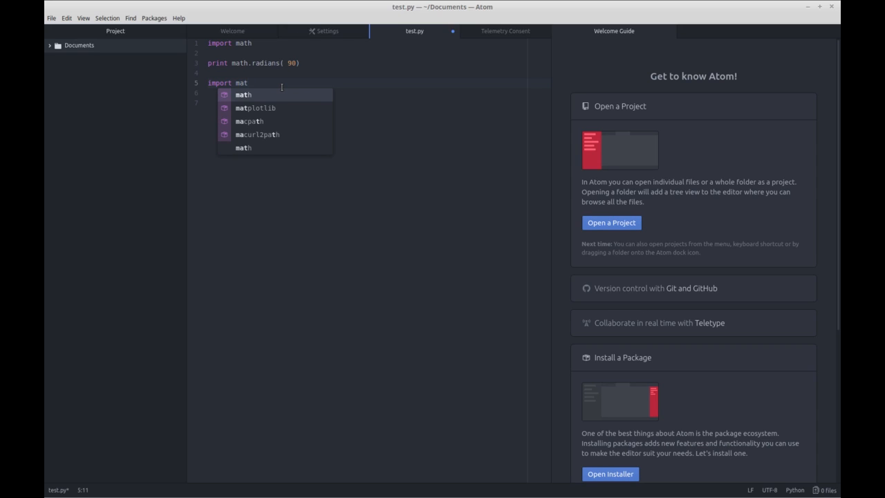
text(h)
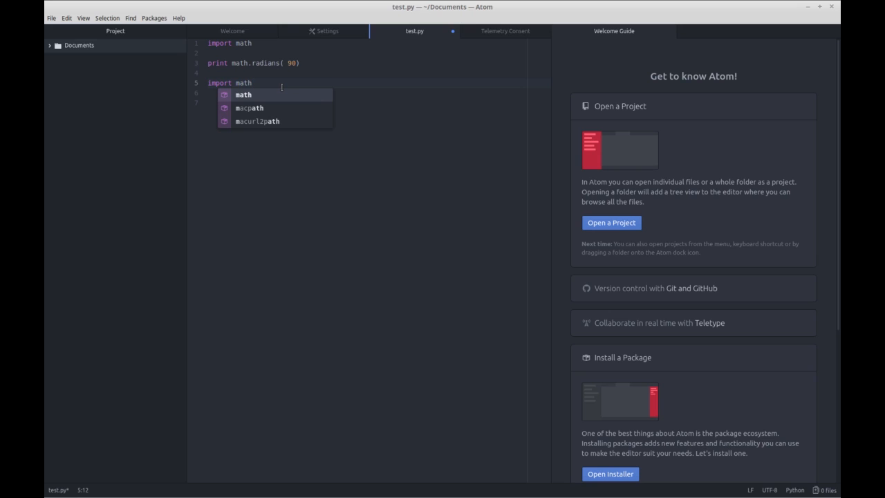
key(shift+Home)
key(BackSpace)
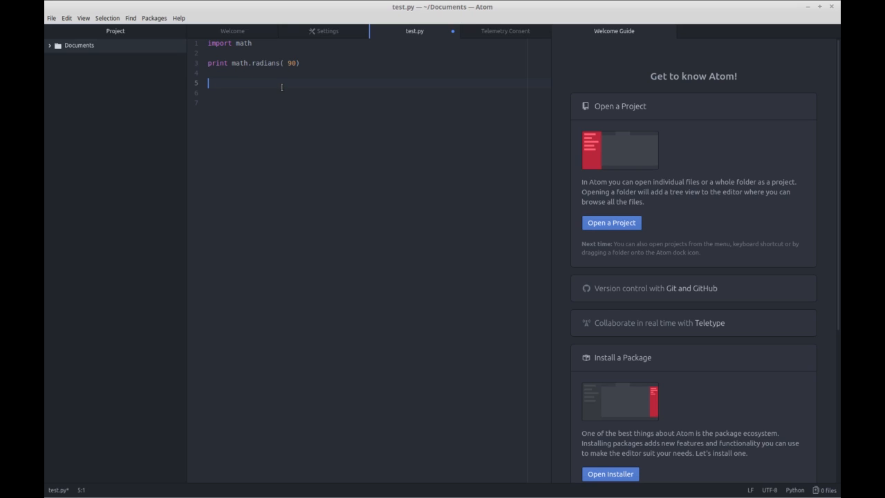
- Try member autocompletion on line 5 of test.py by entering "math.r" and accepting the radians suggestion, and clear the line again
text(math.)
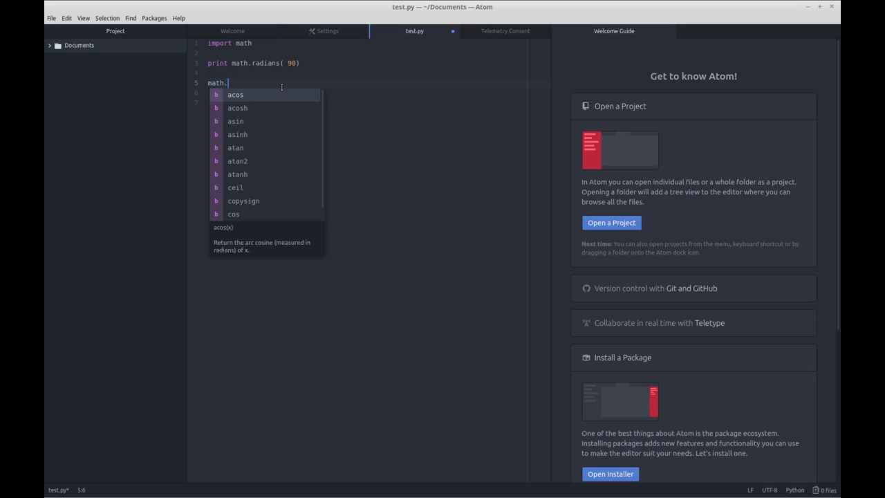
text(r)
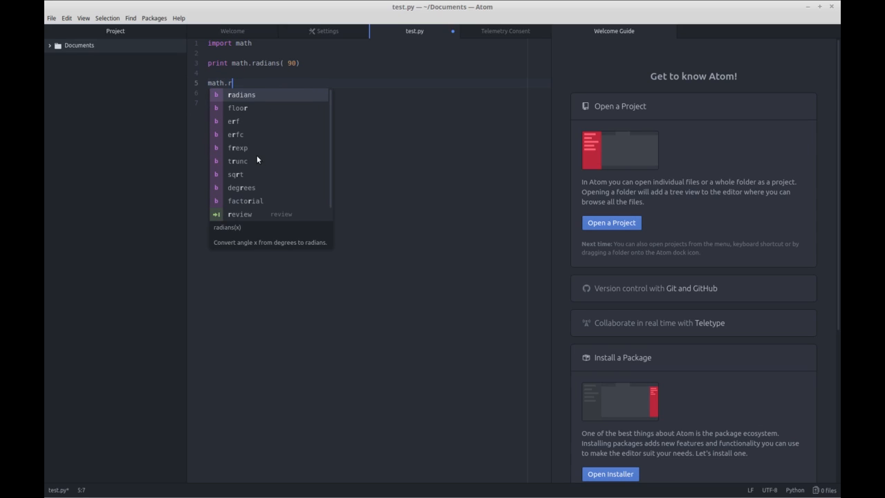
click(269, 95)
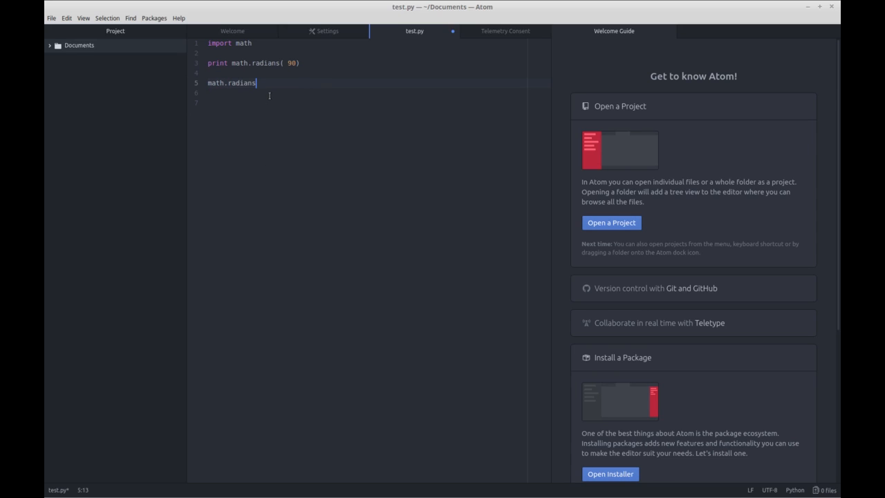
key(shift+Home)
key(BackSpace)
- Try keyword autocompletion on line 5 by entering "Print", and clear the line again
text(Print)
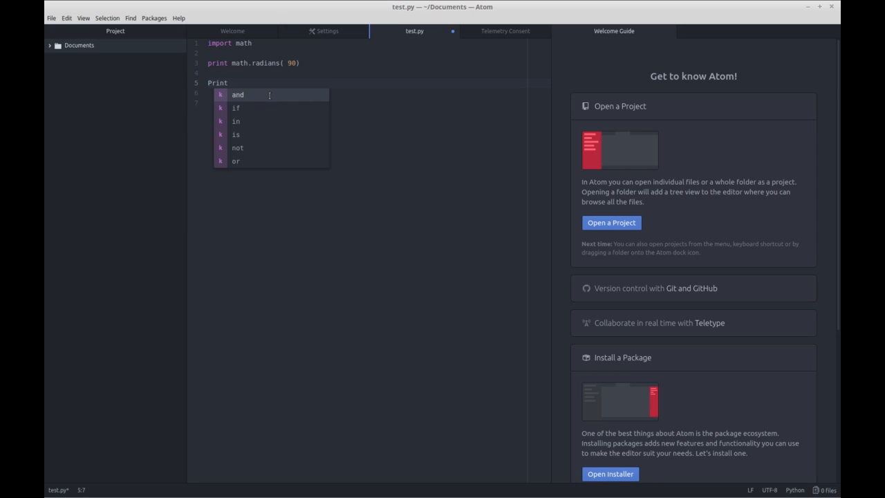
key(Home)
key(Delete)
text(r)
key(End)
key(ctrl+shift+Home)
key(Down)
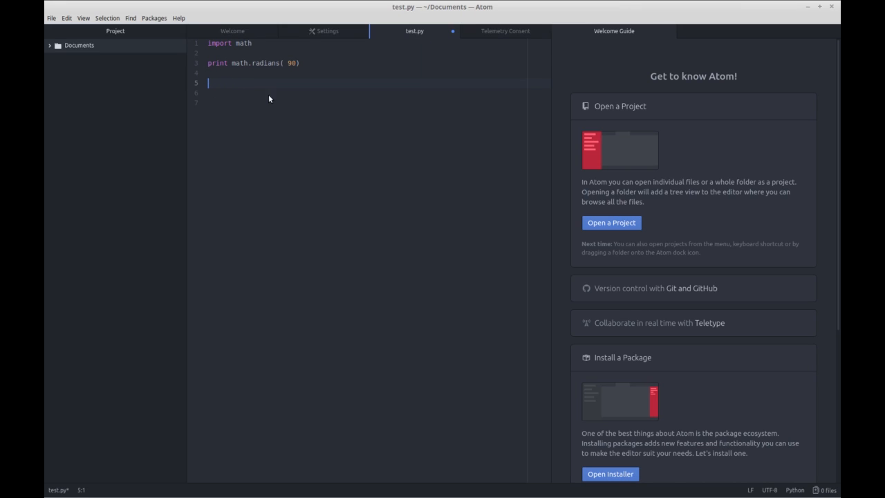
- Try autocompletion for a condition on line 5 by entering "if x == y", and remove the statement again
text(if )
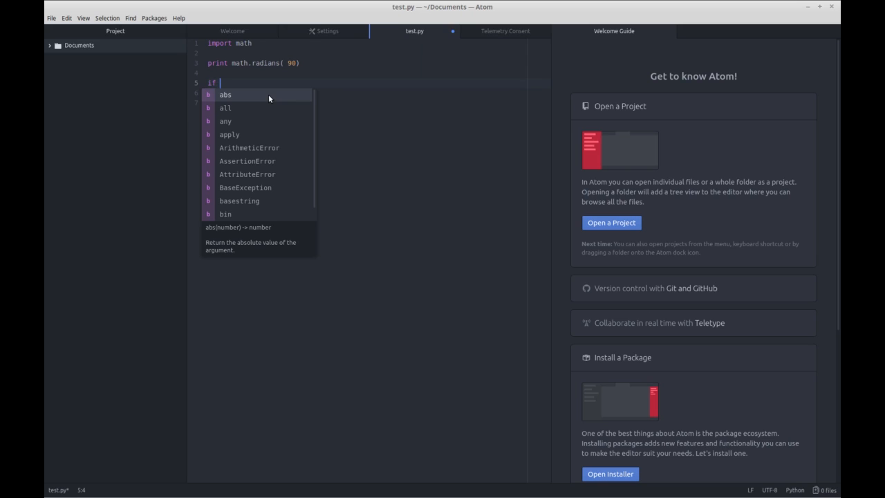
text(x =)
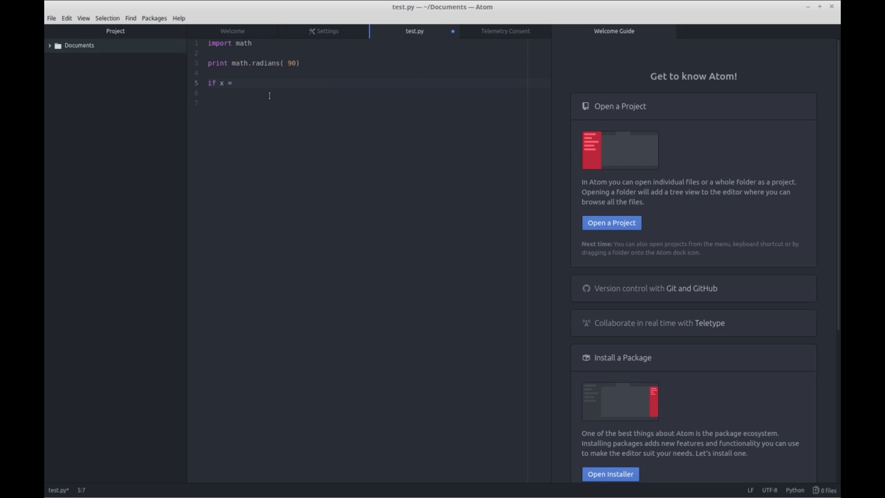
text(= y)
key(shift+Down)
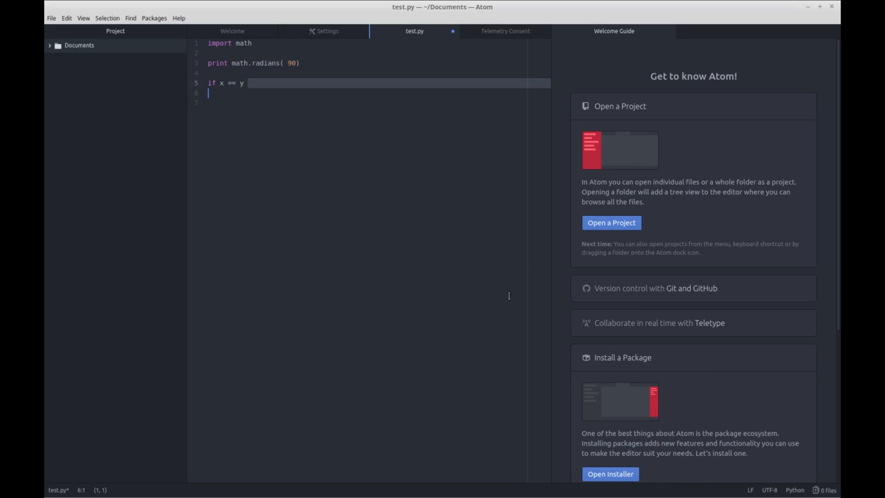
key(Down)
scroll(648, 329, down, 2)
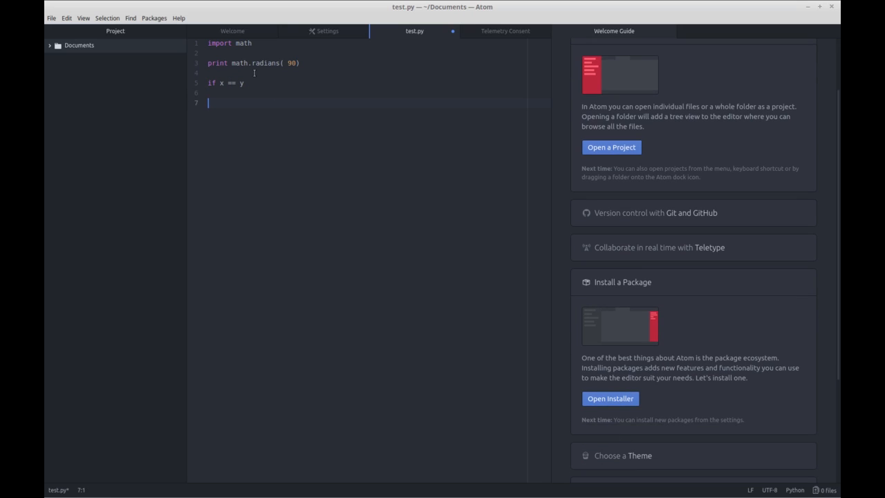
key(BackSpace)
key(BackSpace)
key(BackSpace)
- Open Atom's package installer and search the packages for "python"
click(626, 400)
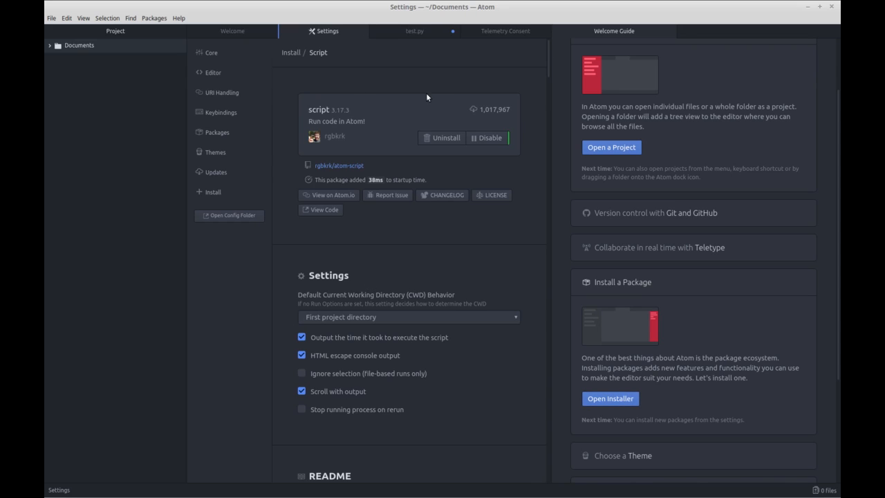
click(232, 191)
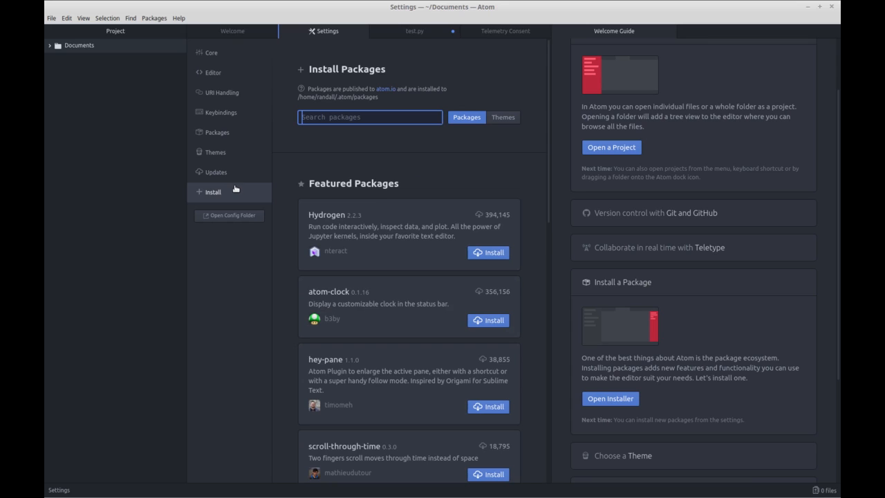
text(python)
click(464, 119)
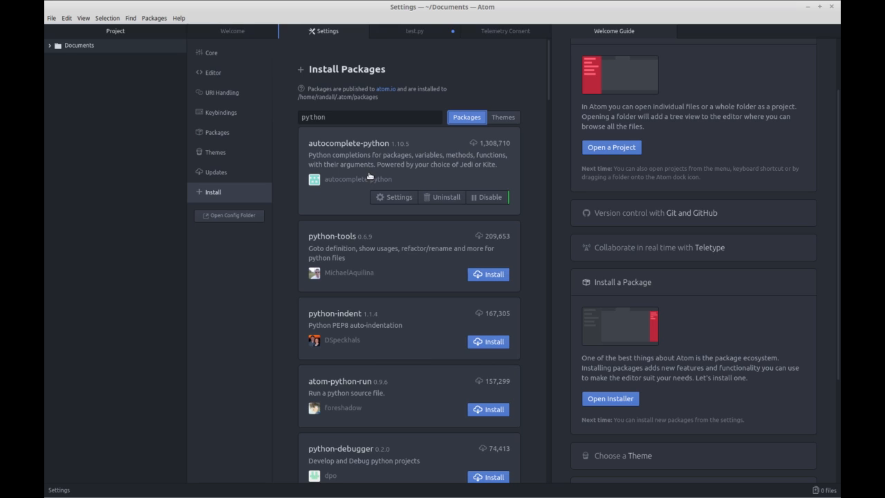
- Search the installable packages for "script"
double_click(390, 122)
text(script)
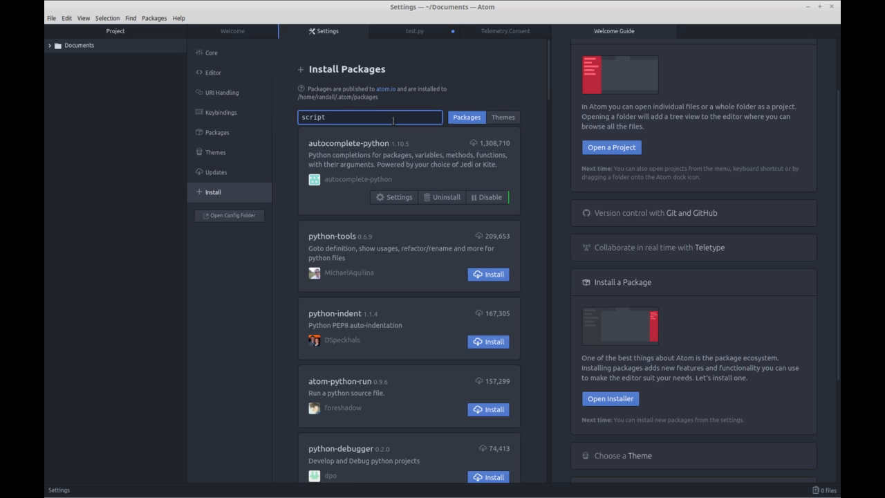
key(Return)
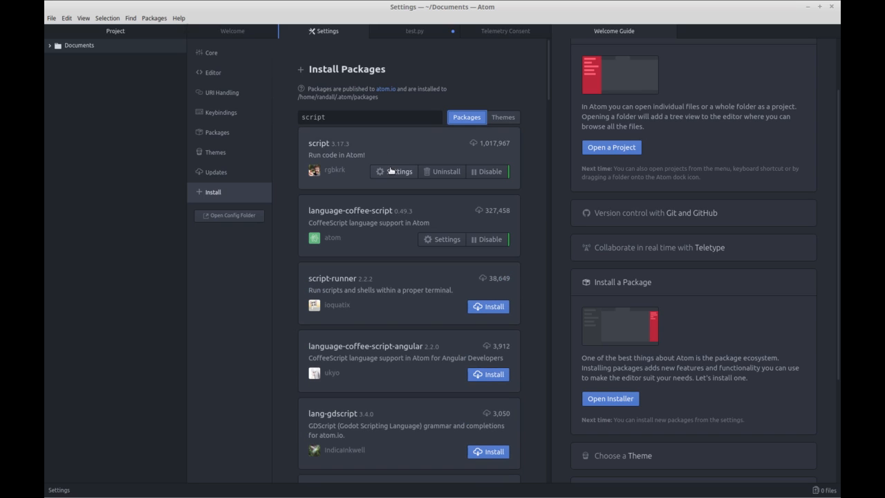
- Return to test.py, run lines 1 to 3 with the Script: Run command, and check the printed output before deselecting the code
click(410, 33)
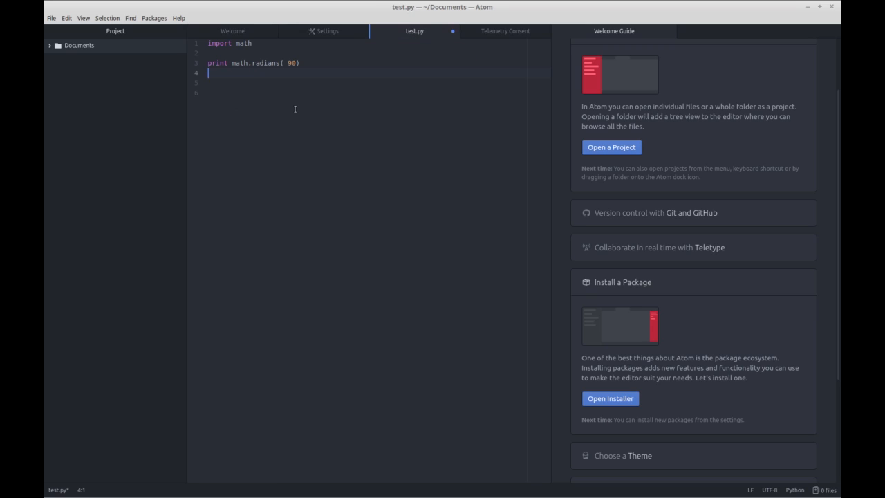
drag(319, 66, 208, 44)
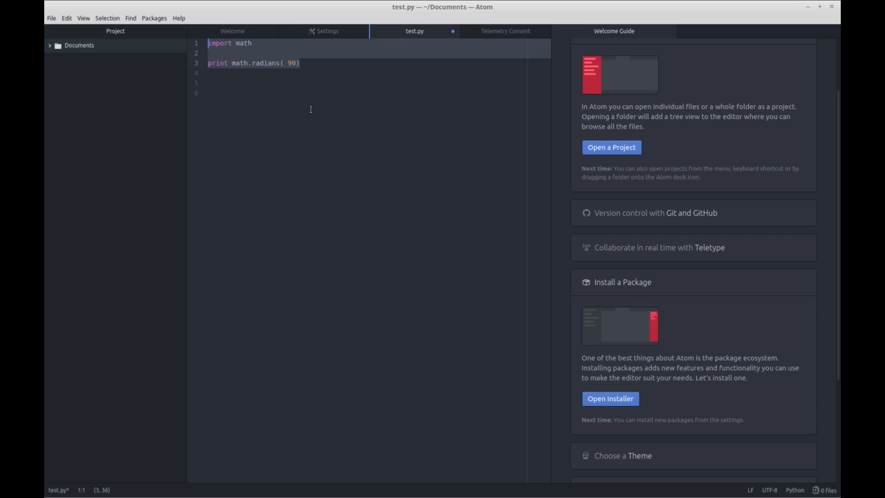
key(ctrl+shift+p)
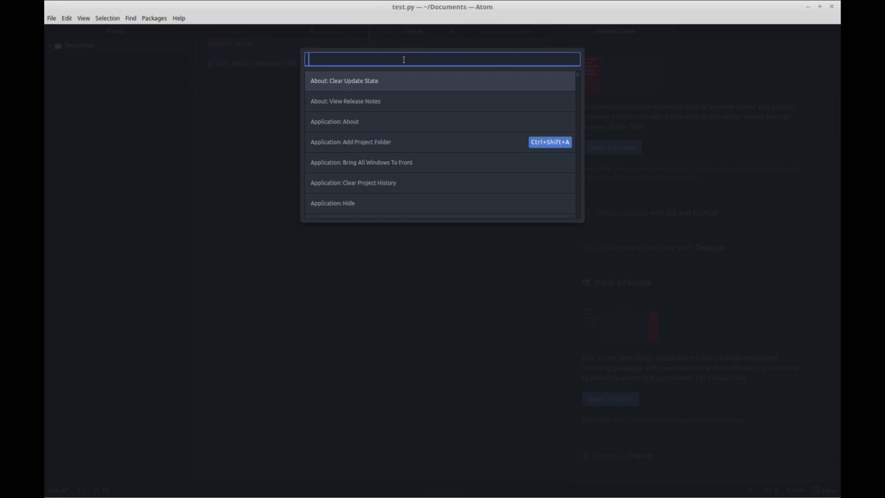
text(script:)
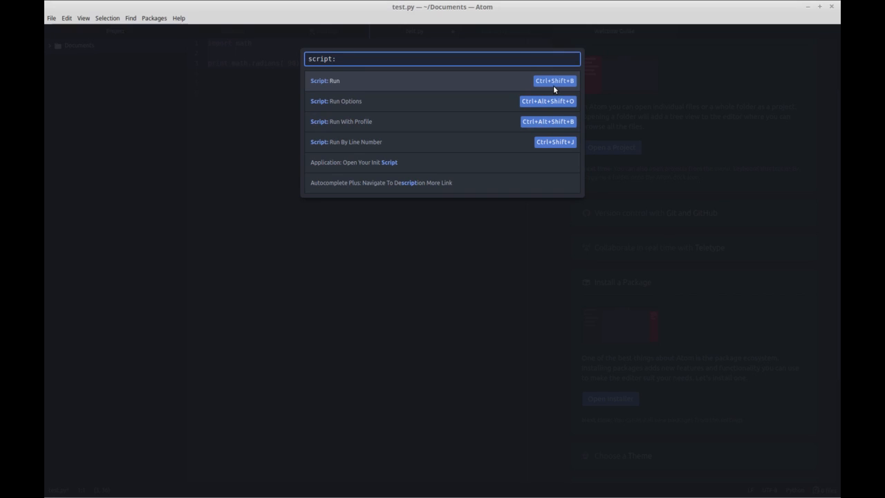
click(409, 82)
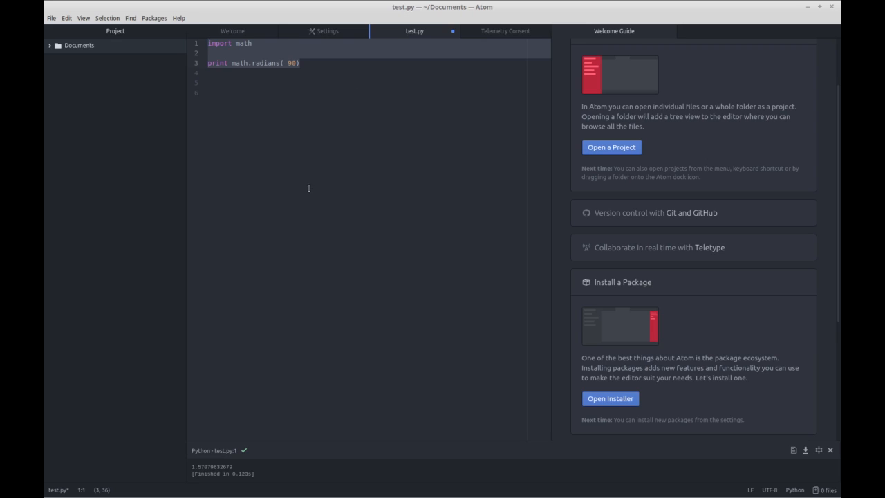
double_click(195, 468)
click(311, 247)
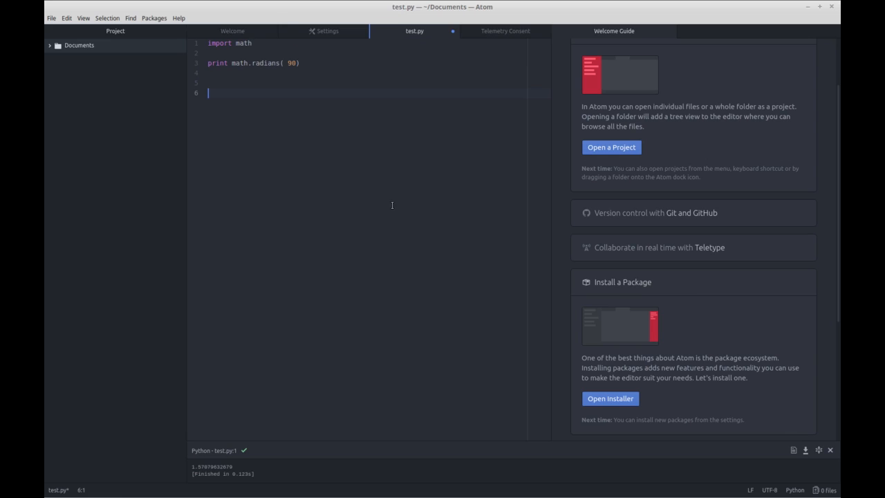